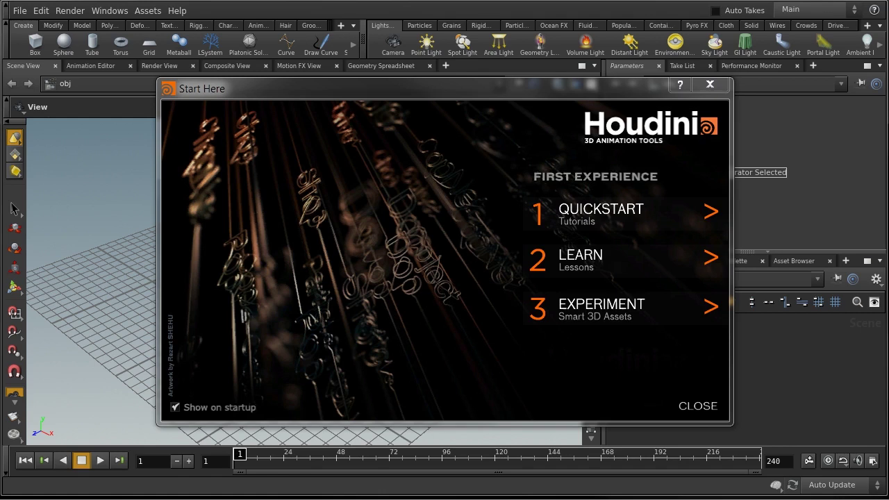
Step: Close the Quickstart tutorials browser page and return to Houdini's Start Here window
{"action": "left_click_drag", "start_coordinate": [512, 99], "coordinate": [439, 86]}
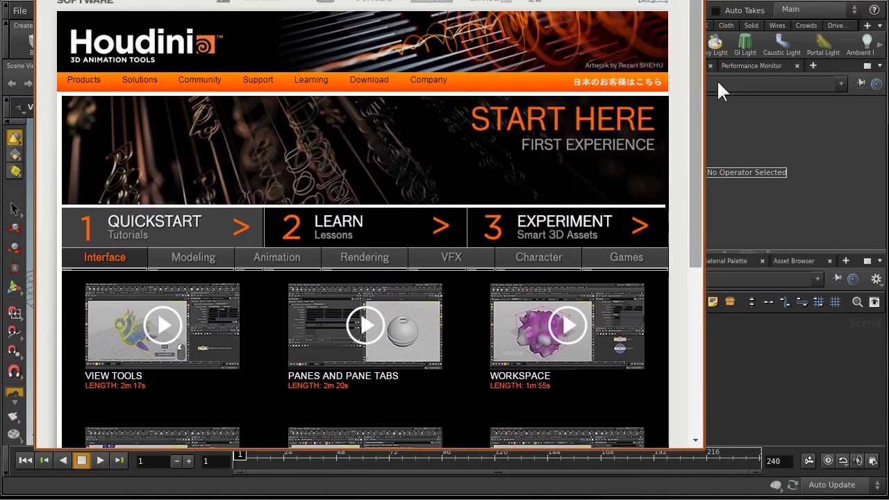
{"action": "left_click_drag", "start_coordinate": [706, 80], "coordinate": [831, 214]}
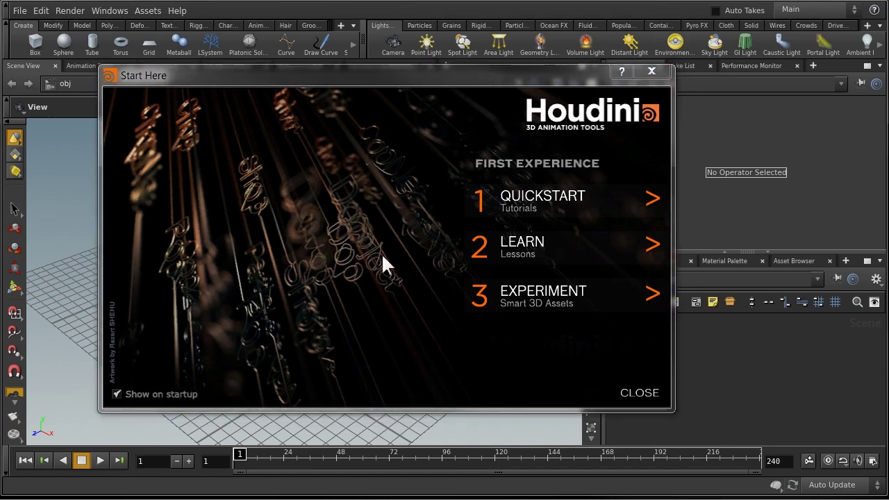
Step: Untick 'Show on startup' on the Start Here window and close it
{"action": "left_click_drag", "start_coordinate": [515, 70], "coordinate": [568, 57]}
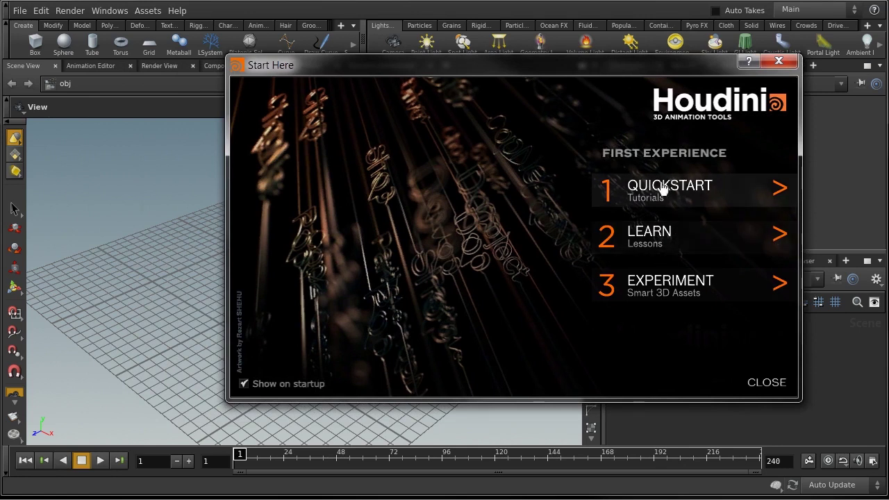
{"action": "left_click", "coordinate": [244, 386]}
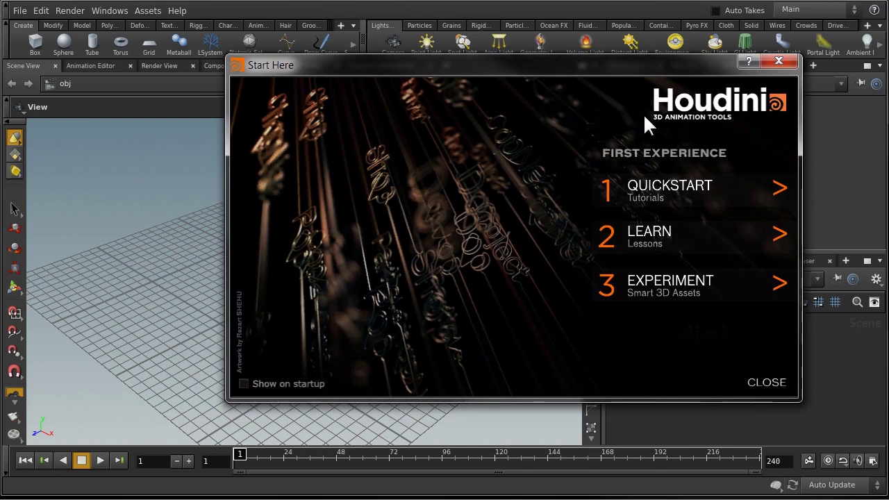
{"action": "left_click", "coordinate": [764, 385]}
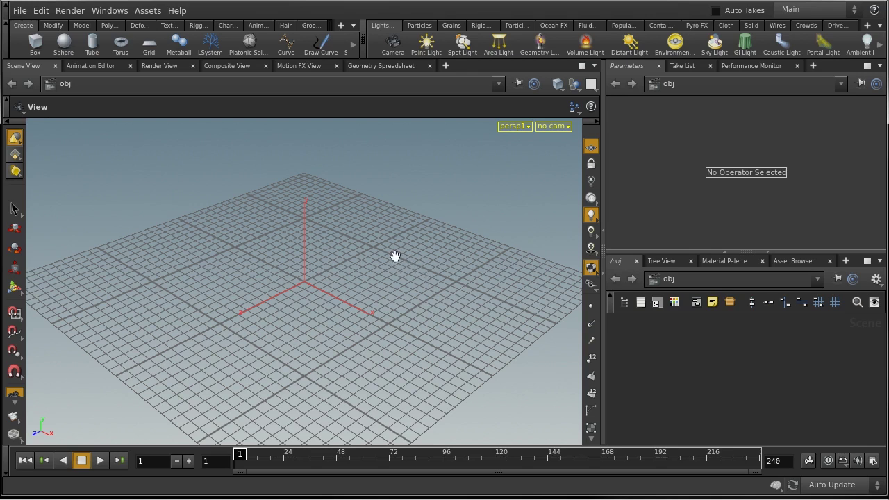
Step: Open viewport Display Options with D and set the Background color scheme to Dark
{"action": "key", "text": "d"}
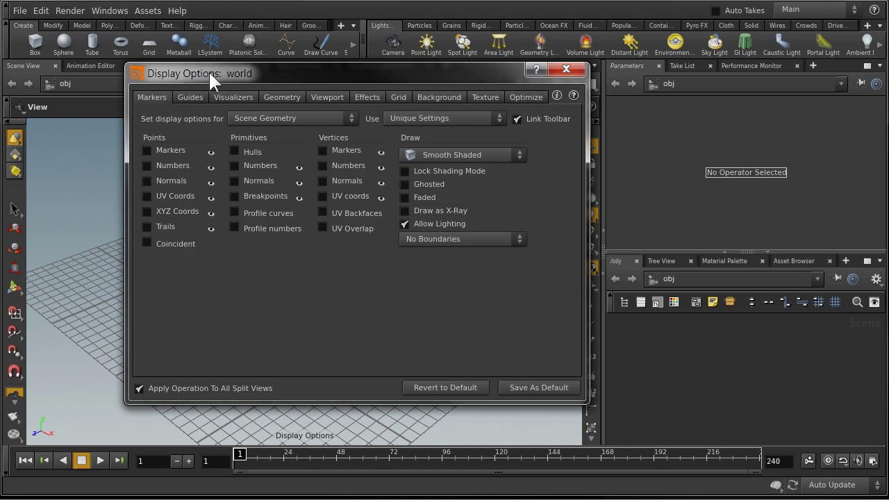
{"action": "left_click_drag", "start_coordinate": [222, 70], "coordinate": [323, 71]}
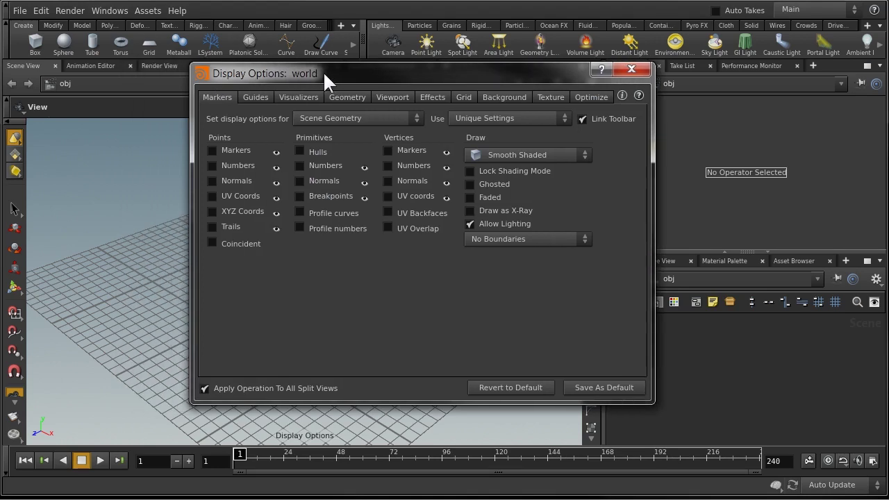
{"action": "left_click", "coordinate": [503, 98]}
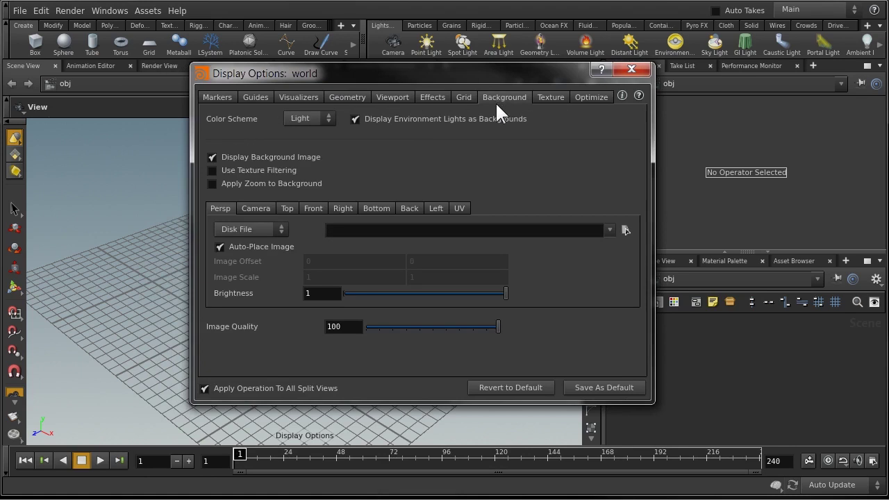
{"action": "left_click", "coordinate": [303, 119]}
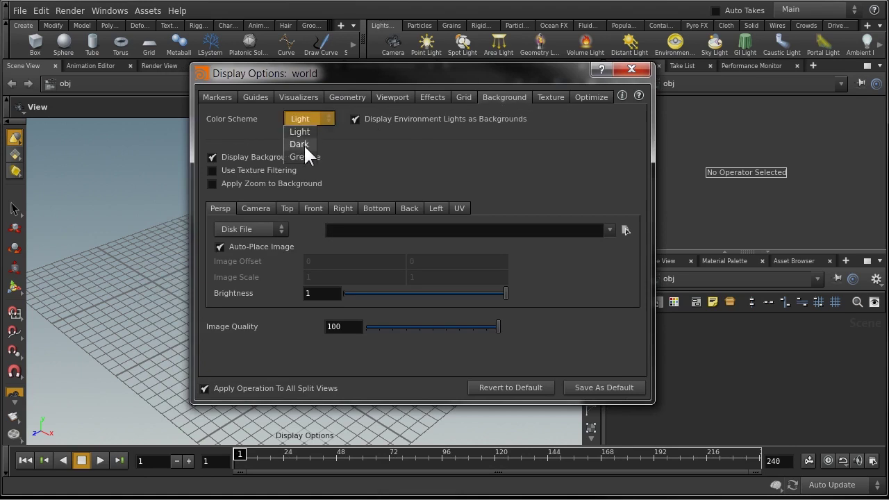
{"action": "left_click", "coordinate": [303, 144]}
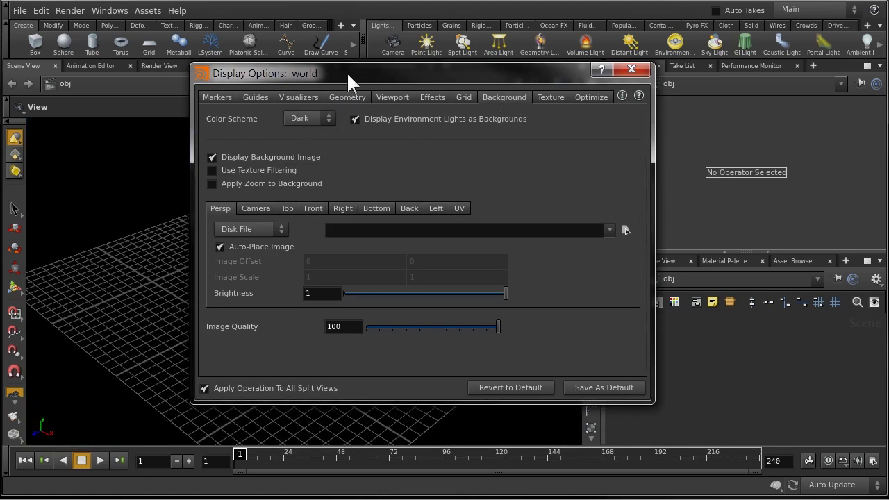
{"action": "left_click_drag", "start_coordinate": [342, 72], "coordinate": [466, 77]}
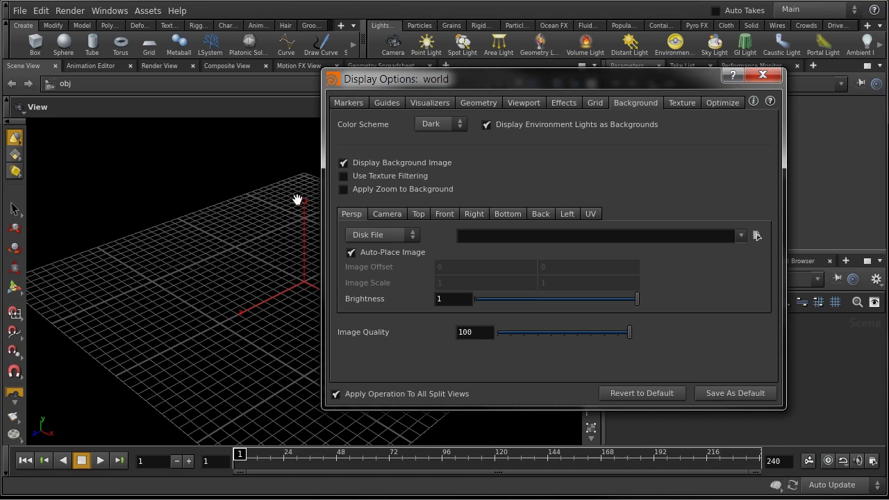
{"action": "left_click_drag", "start_coordinate": [430, 84], "coordinate": [653, 57]}
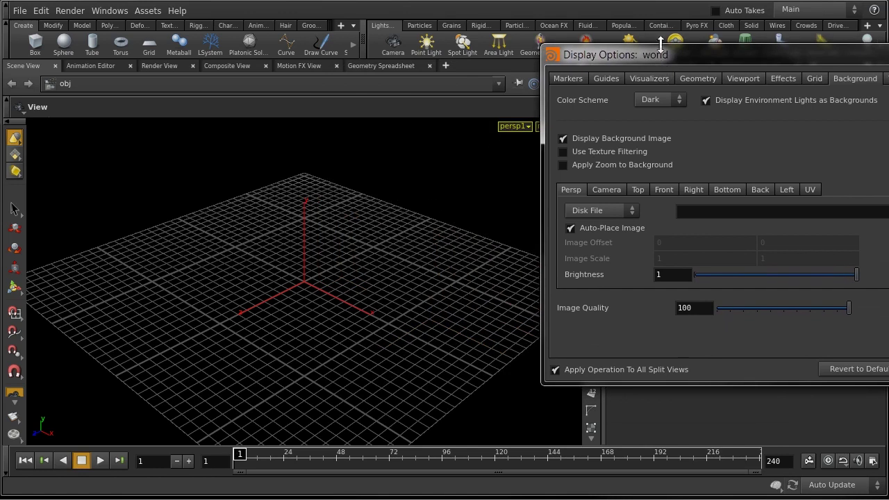
{"action": "left_click_drag", "start_coordinate": [742, 64], "coordinate": [308, 74]}
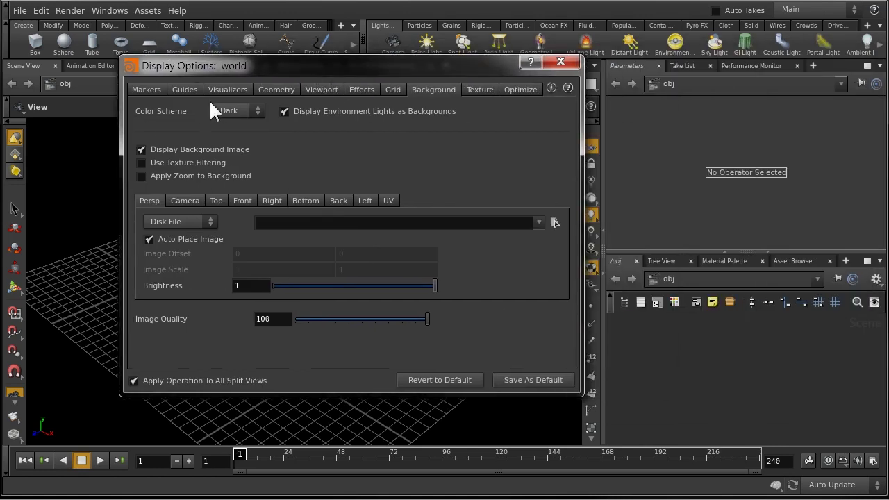
Step: Turn off the origin gnomon on the Guides tab of Display Options
{"action": "left_click", "coordinate": [184, 90]}
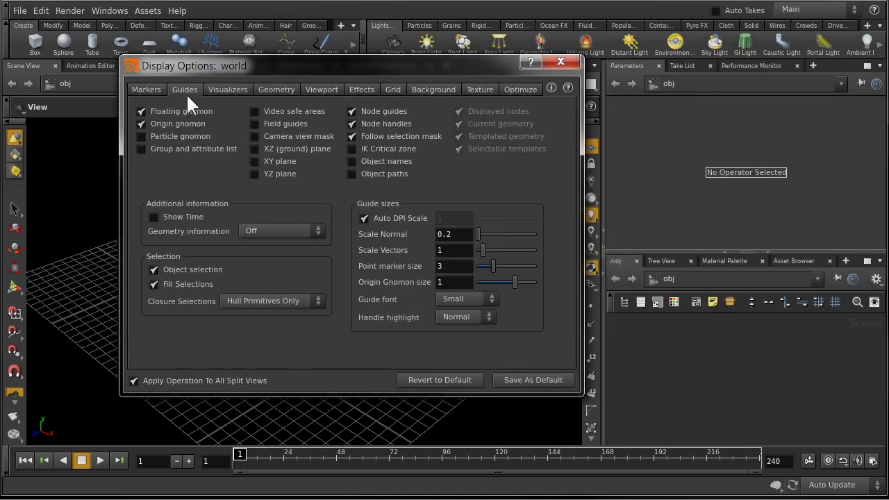
{"action": "left_click_drag", "start_coordinate": [236, 65], "coordinate": [587, 65]}
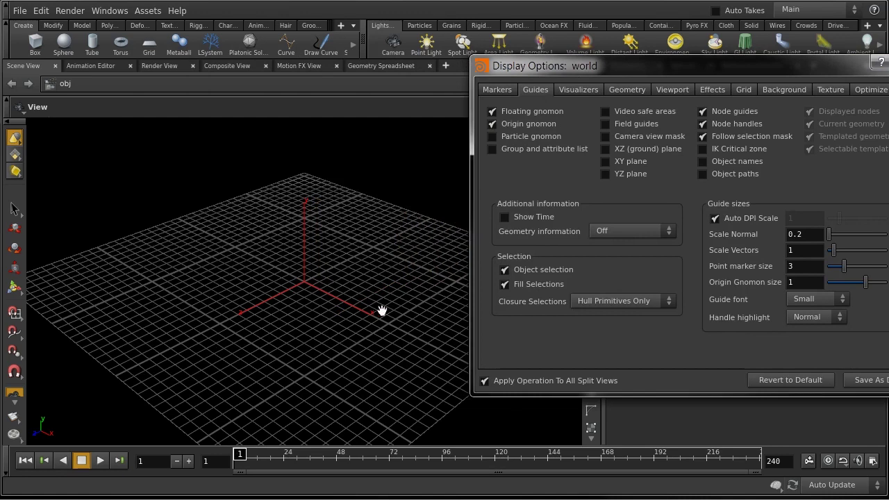
{"action": "left_click", "coordinate": [492, 124]}
{"action": "left_click_drag", "start_coordinate": [716, 71], "coordinate": [477, 101]}
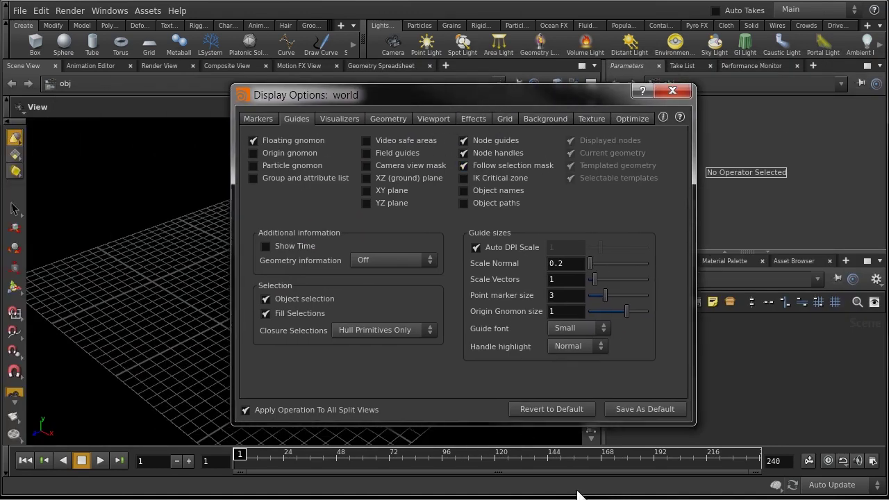
Step: Save the display settings as defaults, acknowledge the confirmation, and close Display Options
{"action": "left_click", "coordinate": [665, 407]}
{"action": "left_click_drag", "start_coordinate": [667, 326], "coordinate": [448, 93]}
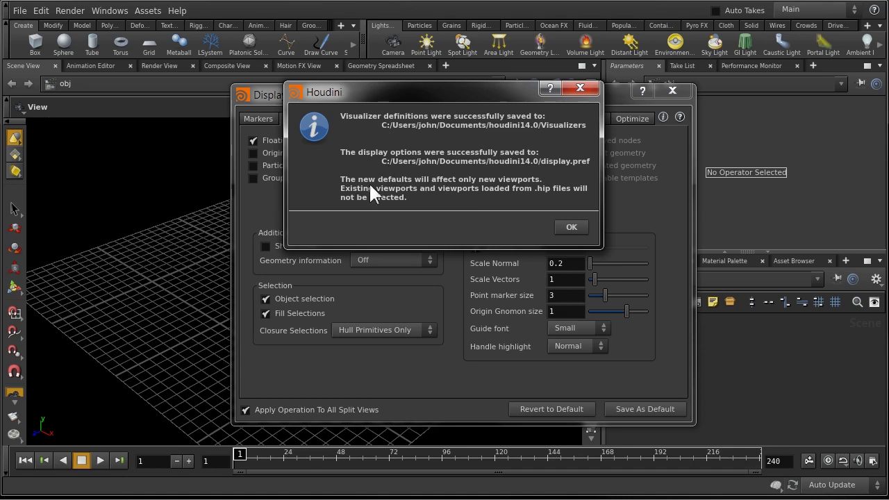
{"action": "left_click", "coordinate": [571, 228]}
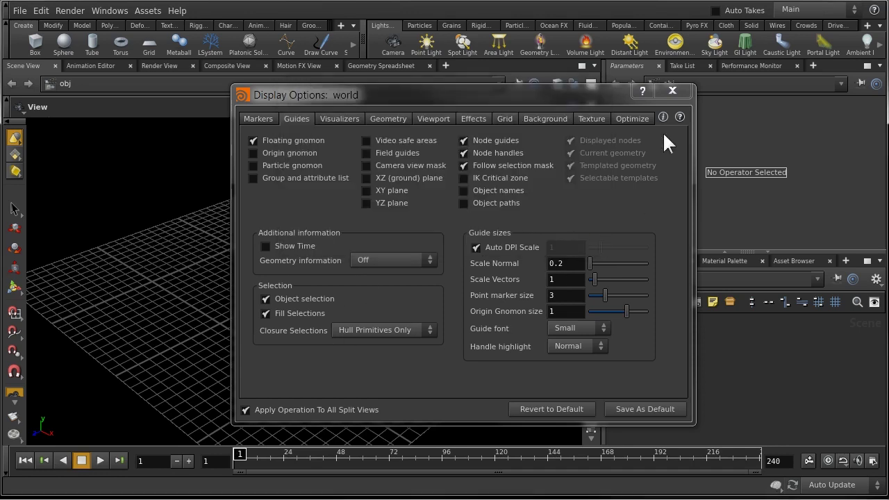
{"action": "left_click", "coordinate": [672, 91]}
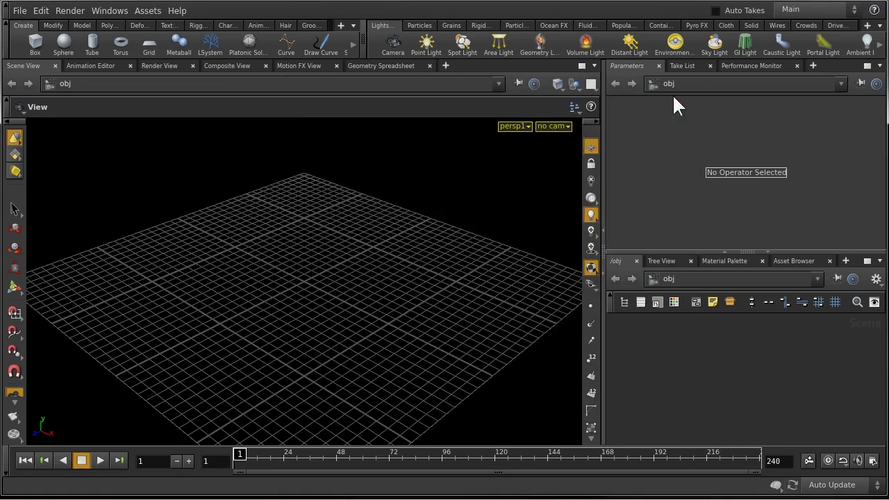
{"action": "left_click", "coordinate": [41, 11]}
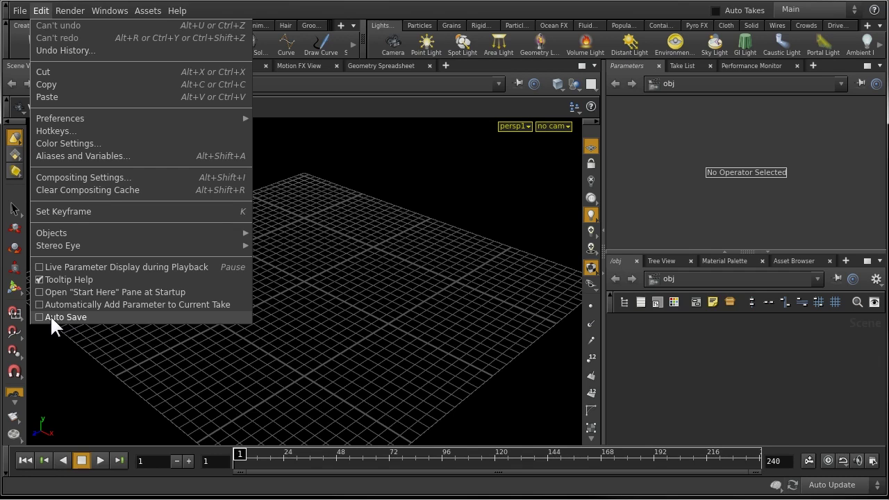
{"action": "left_click", "coordinate": [383, 241]}
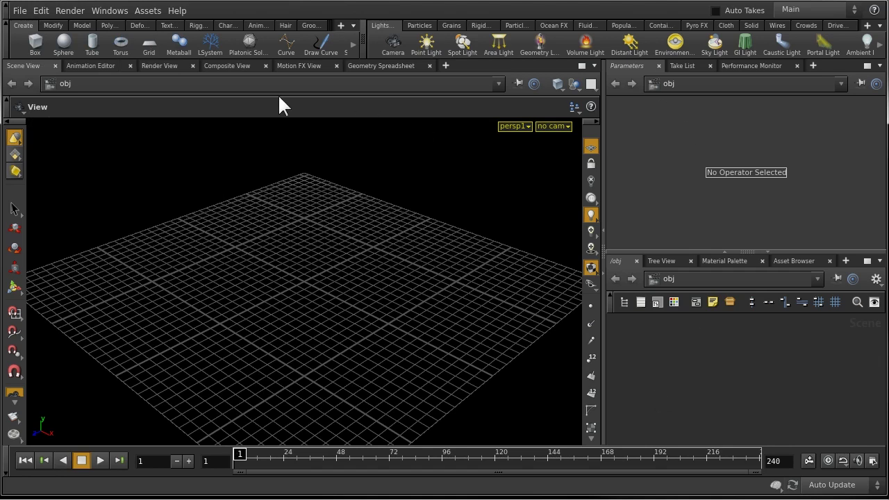
Step: Create a new project named 3DWorld under HoudiniProjects with File > New Project
{"action": "left_click", "coordinate": [20, 11]}
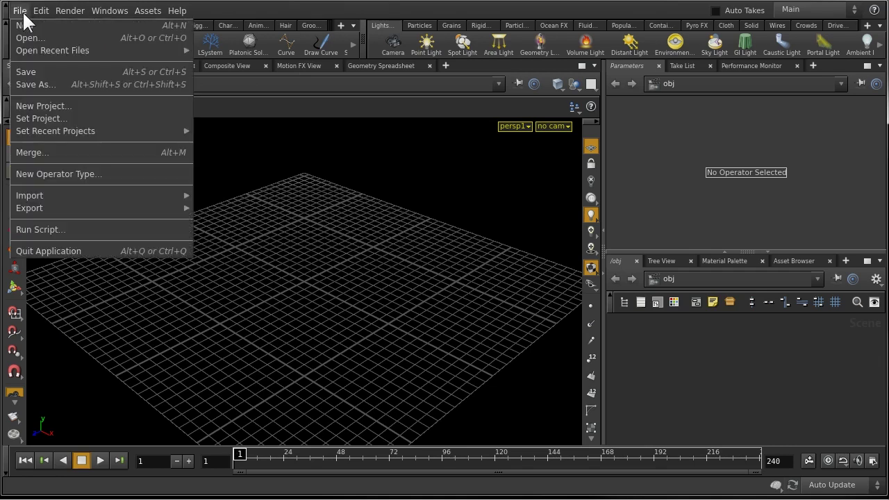
{"action": "left_click", "coordinate": [58, 106]}
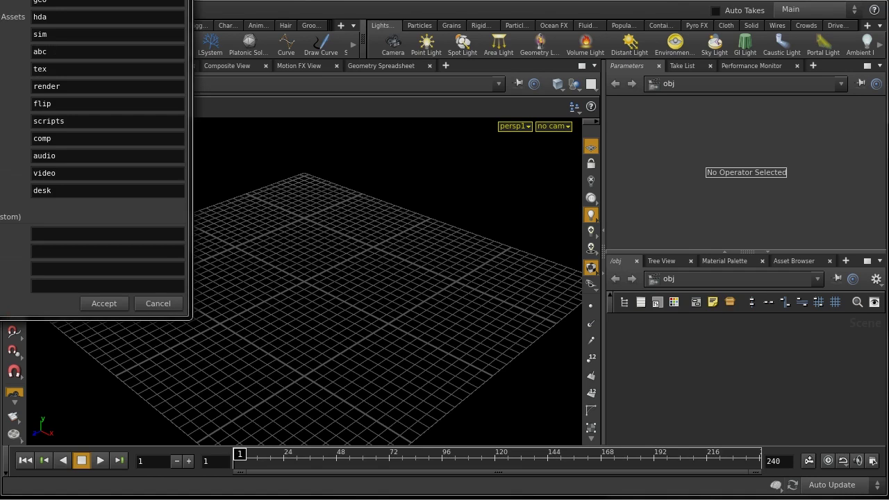
{"action": "left_click_drag", "start_coordinate": [1, 0], "coordinate": [418, 7]}
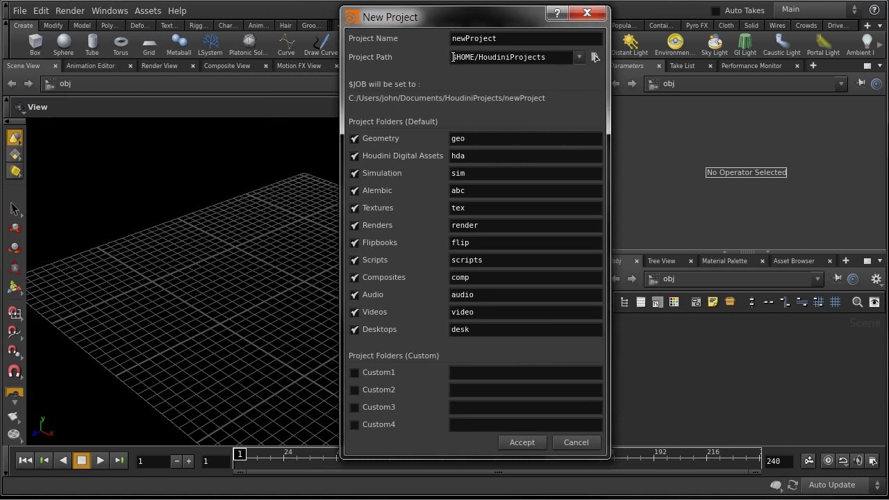
{"action": "left_click_drag", "start_coordinate": [451, 57], "coordinate": [411, 41]}
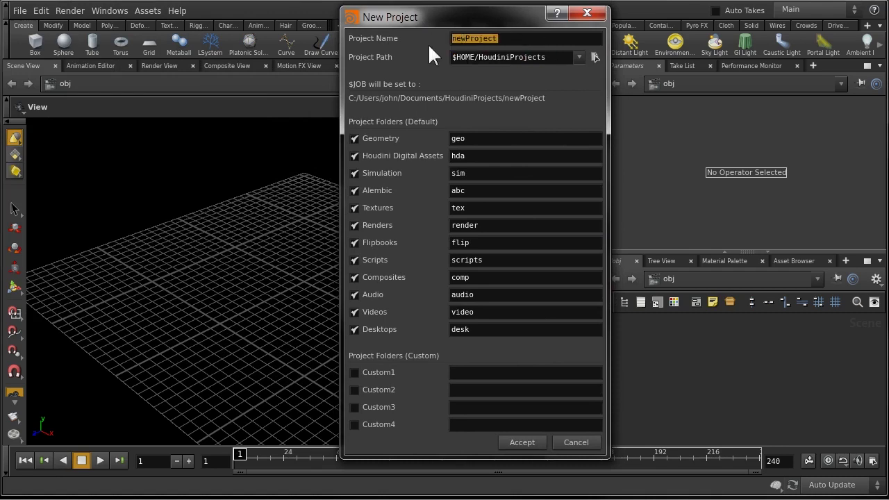
{"action": "type", "text": "3DWo"}
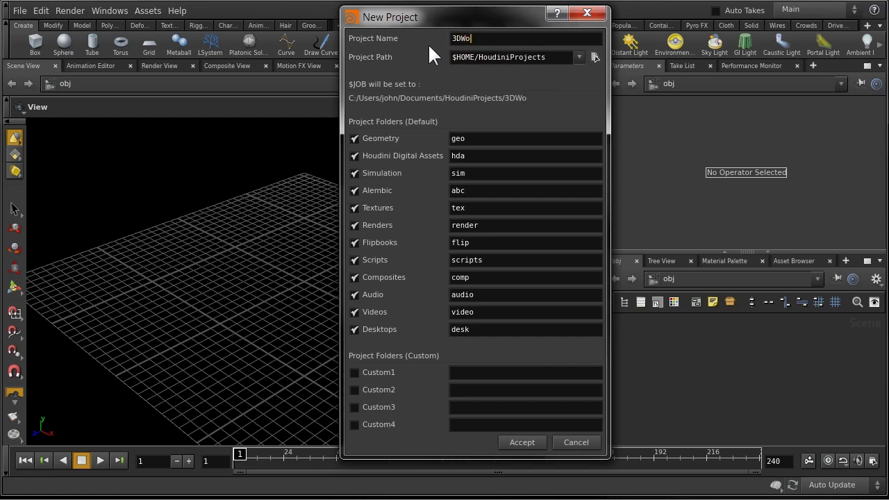
{"action": "type", "text": "rld"}
{"action": "left_click", "coordinate": [517, 442]}
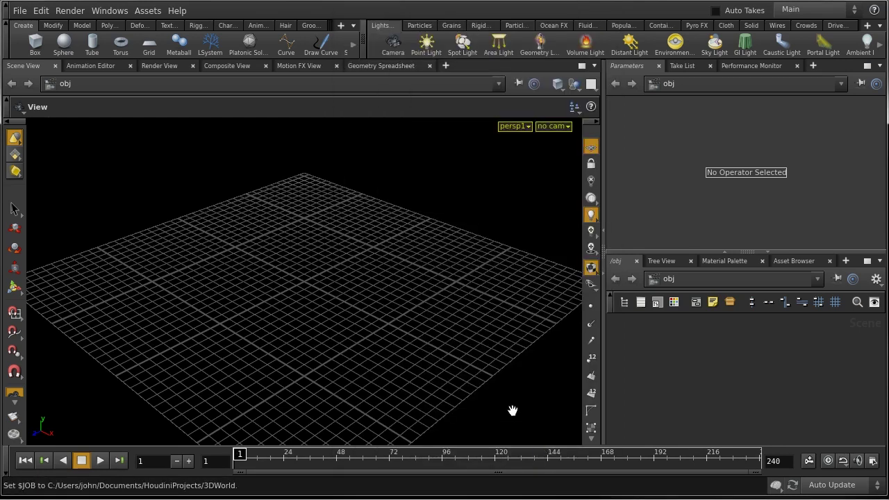
Step: Save the empty scene as startup.hip in the 3DWorld project with File > Save As
{"action": "left_click", "coordinate": [19, 11]}
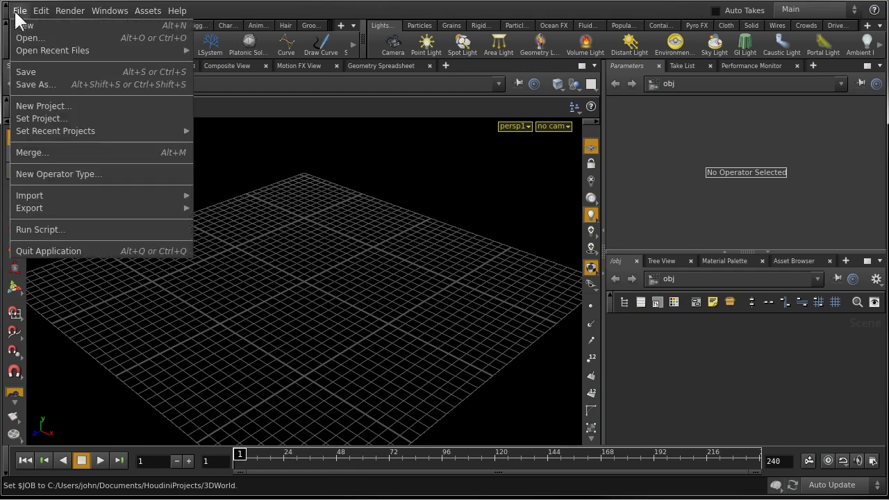
{"action": "left_click", "coordinate": [43, 84]}
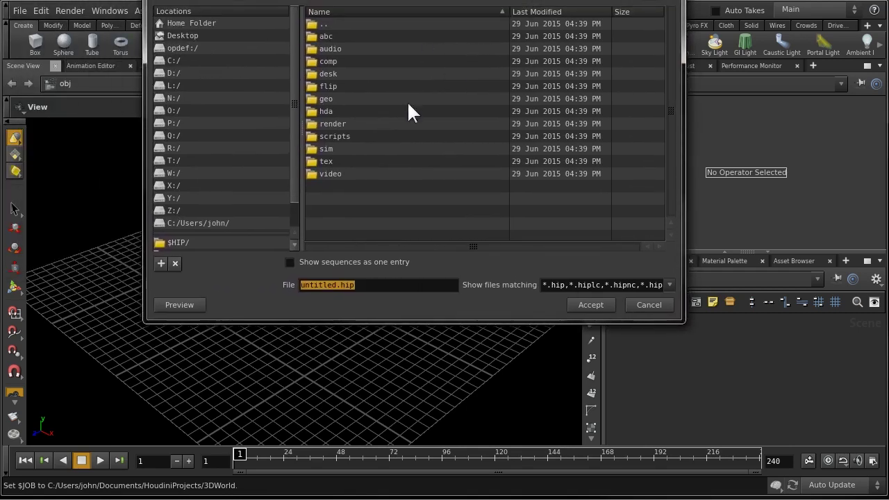
{"action": "left_click", "coordinate": [338, 284]}
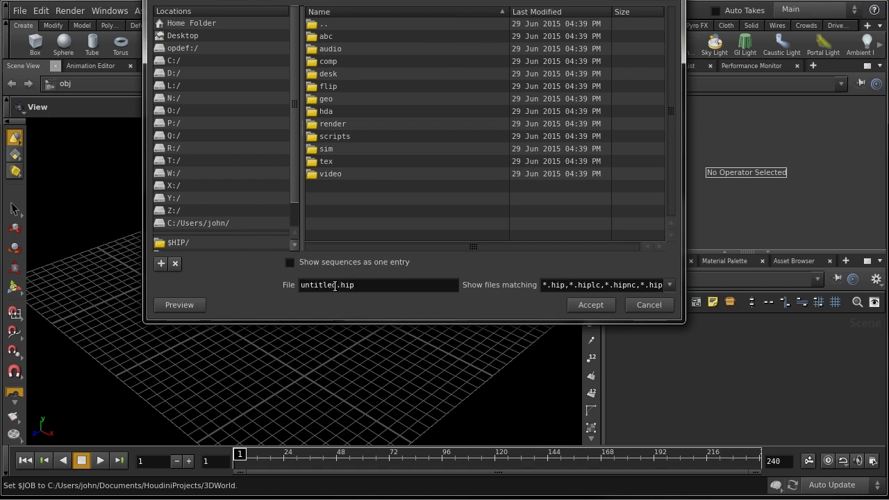
{"action": "key", "text": "BackSpace"}
{"action": "key", "text": "BackSpace"}
{"action": "key", "text": "BackSpace"}
{"action": "key", "text": "BackSpace"}
{"action": "key", "text": "BackSpace"}
{"action": "key", "text": "BackSpace"}
{"action": "key", "text": "BackSpace"}
{"action": "key", "text": "BackSpace"}
{"action": "type", "text": "startup"}
{"action": "key", "text": "Return"}
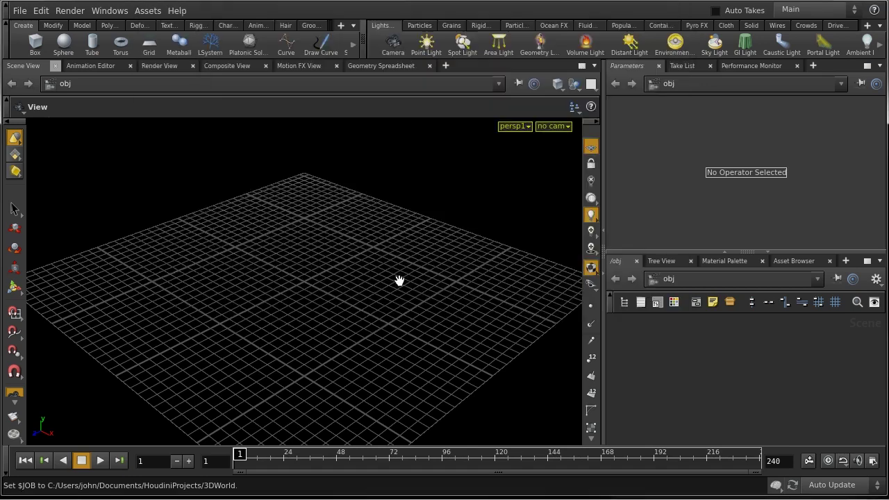
Step: Tick Auto Save in the Edit menu
{"action": "left_click", "coordinate": [41, 11]}
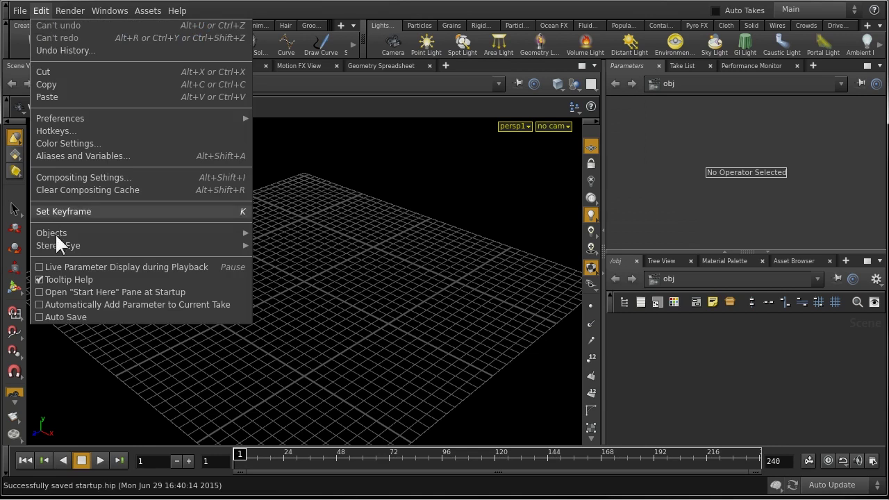
{"action": "left_click", "coordinate": [42, 315]}
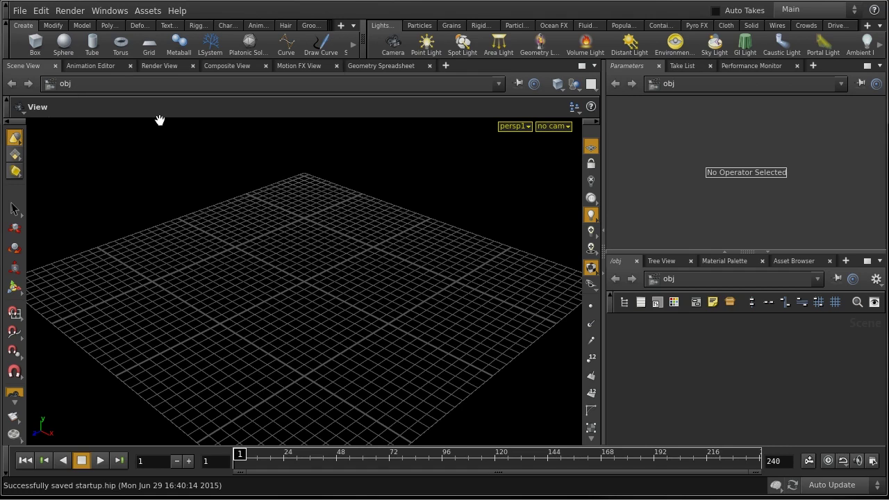
Step: Enable 'Color Pane Headers with Network Contexts' in General User Interface preferences and accept
{"action": "left_click", "coordinate": [41, 10]}
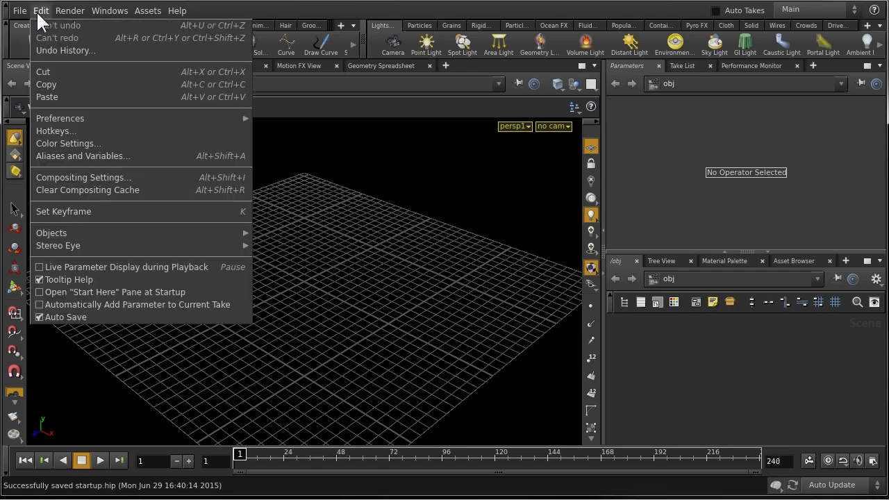
{"action": "mouse_move", "coordinate": [111, 118]}
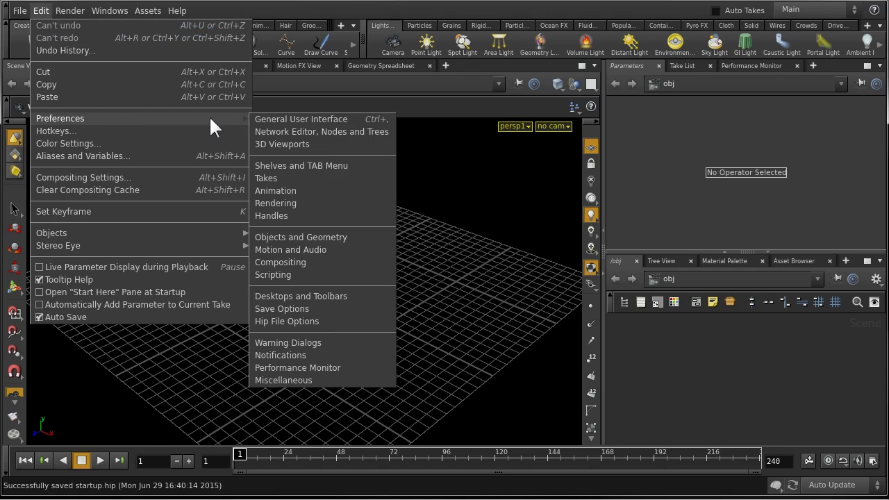
{"action": "left_click", "coordinate": [319, 118]}
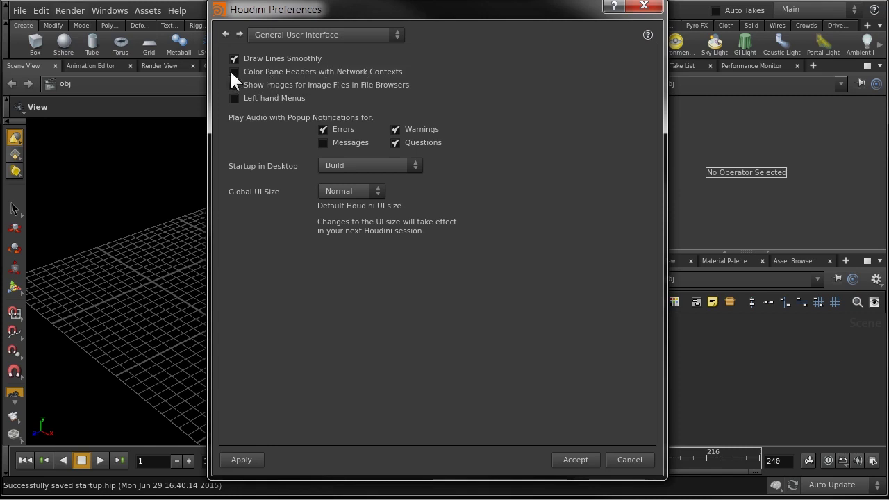
{"action": "left_click", "coordinate": [569, 459]}
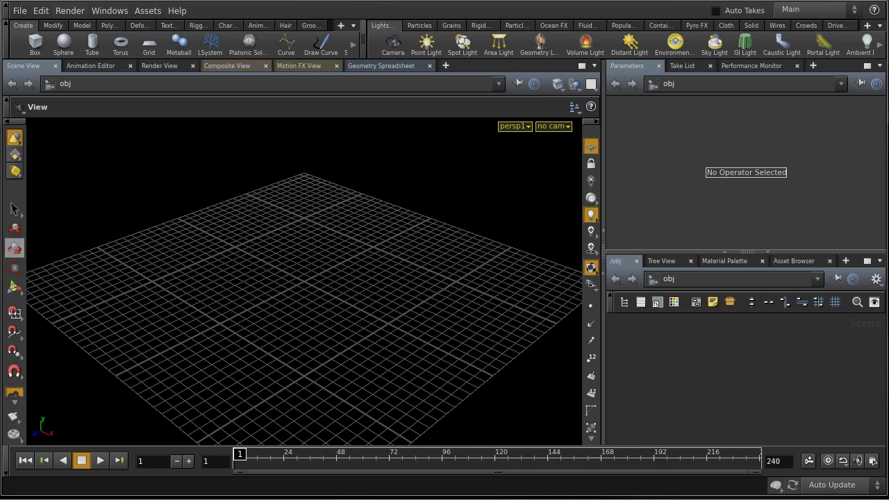
Step: Resave startup.hip with Ctrl+S
{"action": "key", "text": "ctrl+s"}
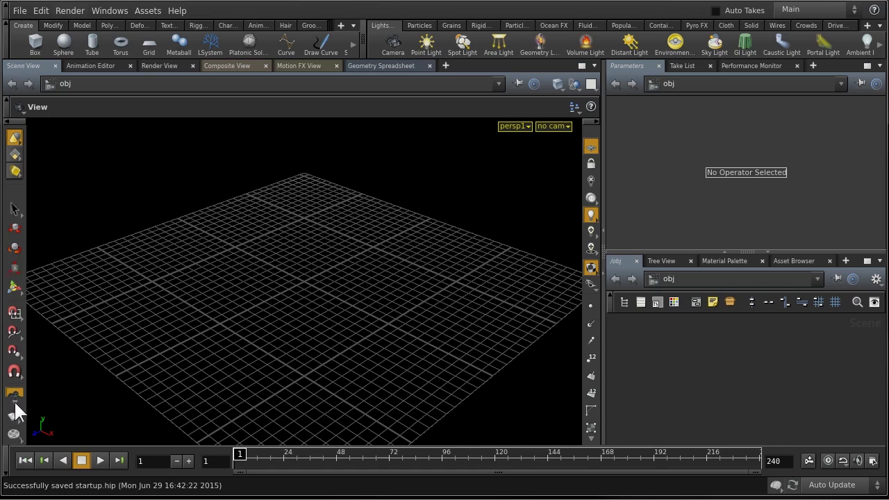
{"action": "scroll", "coordinate": [15, 413], "scroll_direction": "down", "scroll_amount": 3}
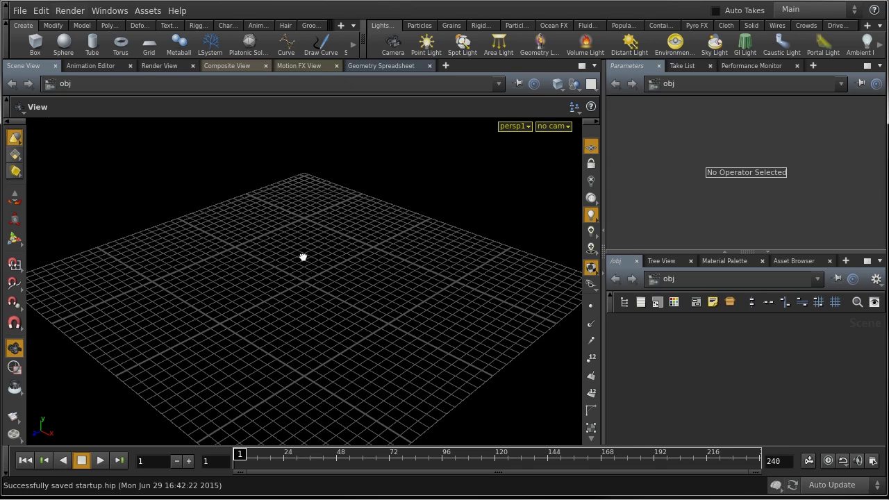
Step: Tumble and dolly the viewport to a new rotated view of the grid and resave startup.hip
{"action": "left_click_drag", "start_coordinate": [302, 258], "coordinate": [363, 252]}
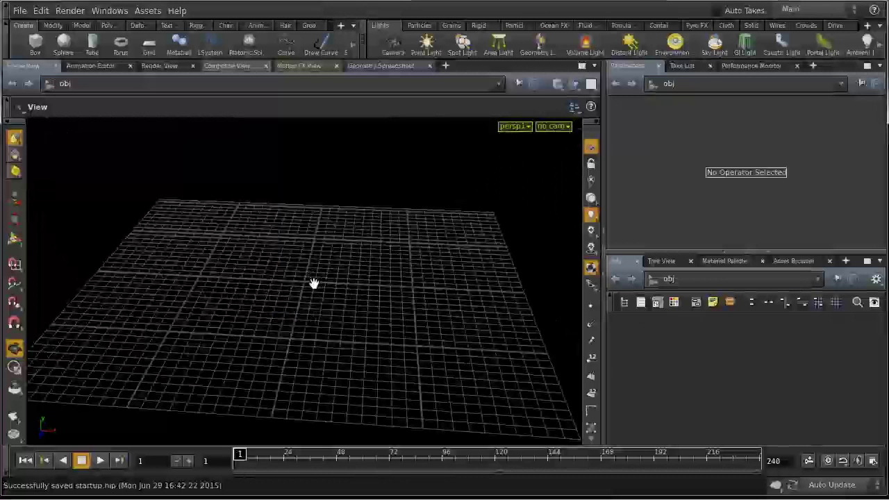
{"action": "scroll", "coordinate": [313, 277], "scroll_direction": "up", "scroll_amount": 5}
{"action": "scroll", "coordinate": [309, 276], "scroll_direction": "down", "scroll_amount": 3}
{"action": "scroll", "coordinate": [310, 274], "scroll_direction": "up", "scroll_amount": 3}
{"action": "scroll", "coordinate": [309, 268], "scroll_direction": "down", "scroll_amount": 5}
{"action": "scroll", "coordinate": [312, 264], "scroll_direction": "up", "scroll_amount": 3}
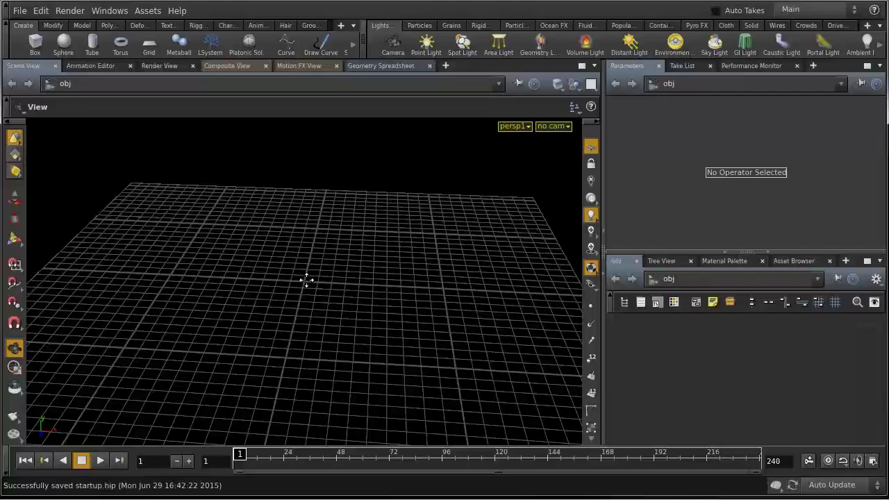
{"action": "left_click_drag", "start_coordinate": [306, 279], "coordinate": [379, 216]}
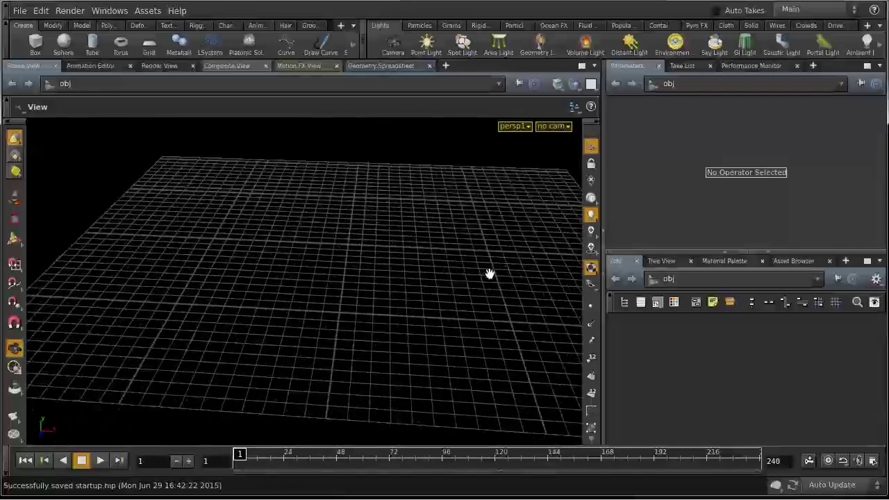
{"action": "left_click_drag", "start_coordinate": [485, 278], "coordinate": [391, 283]}
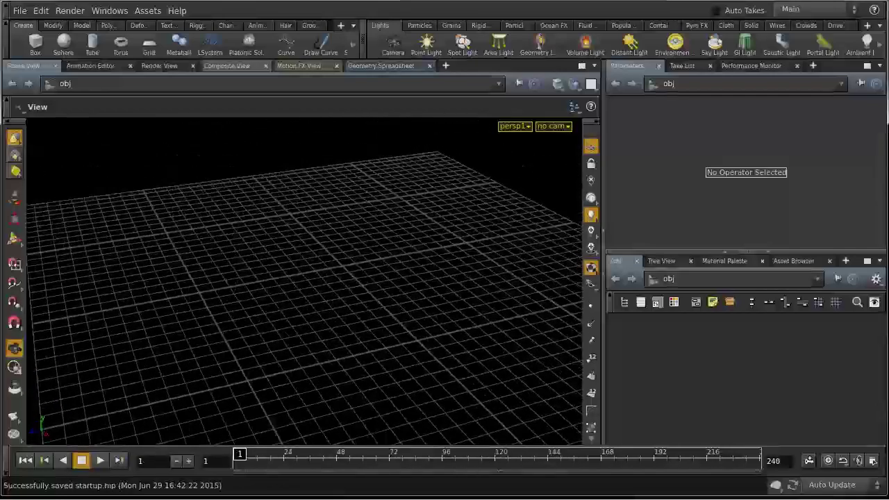
{"action": "key", "text": "ctrl+s"}
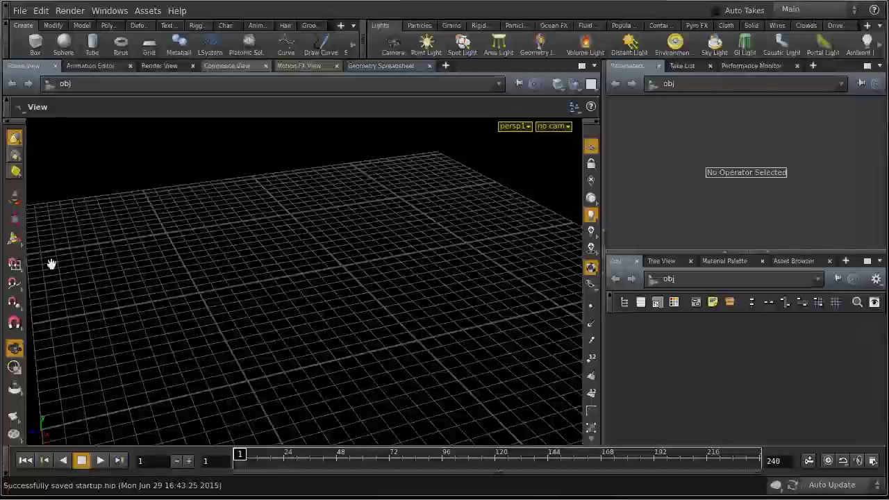
{"action": "left_click_drag", "start_coordinate": [74, 242], "coordinate": [243, 242]}
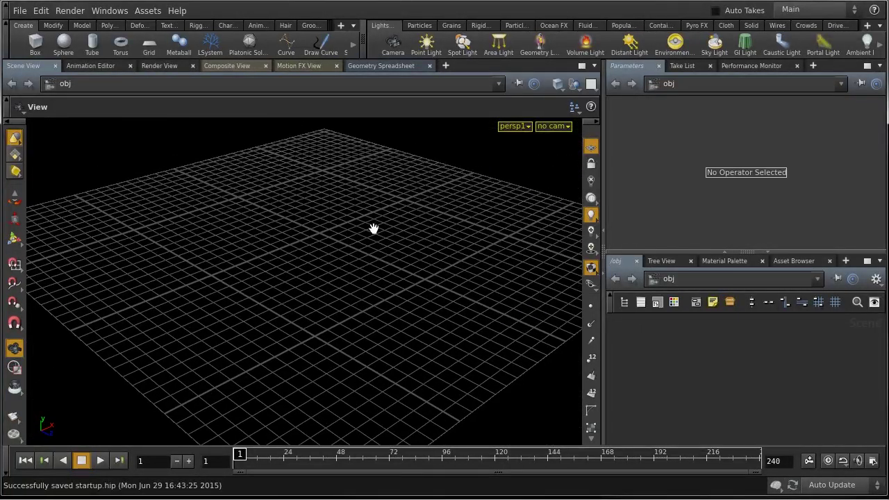